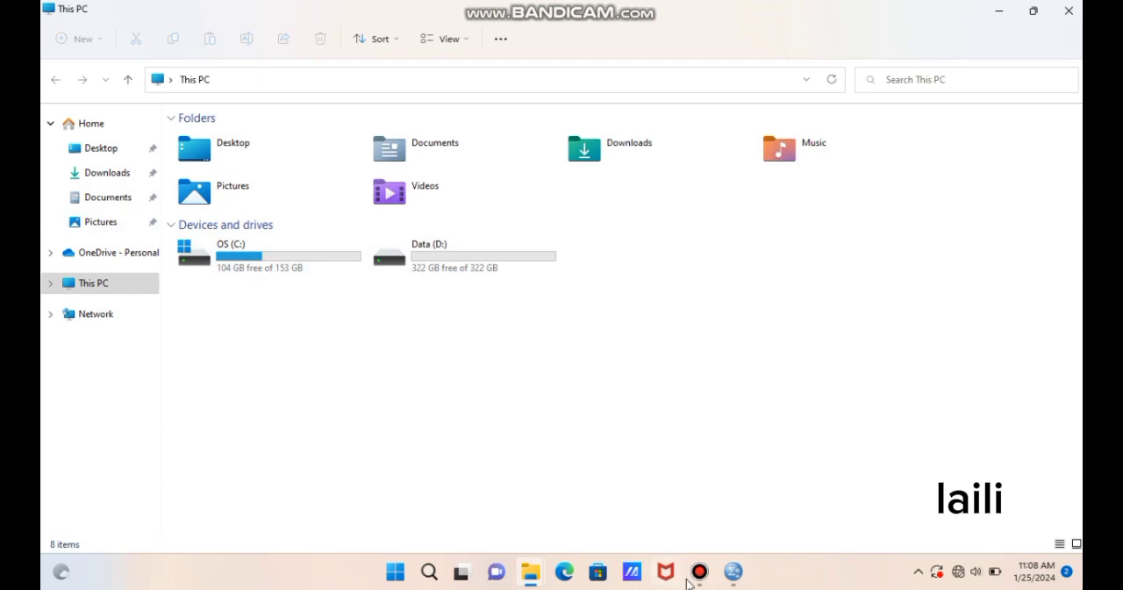
- Switch to the spss.sav dataset in the IBM SPSS Statistics Data Editor and look through all its data rows
{"action": "mouse_move", "coordinate": [745, 559]}
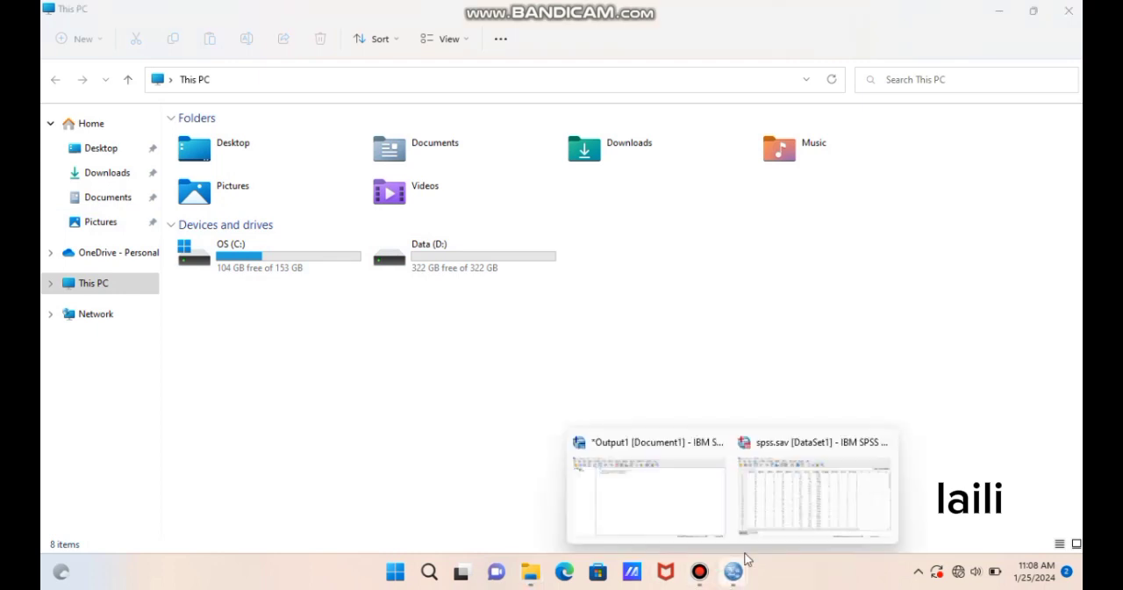
{"action": "left_click", "coordinate": [768, 524]}
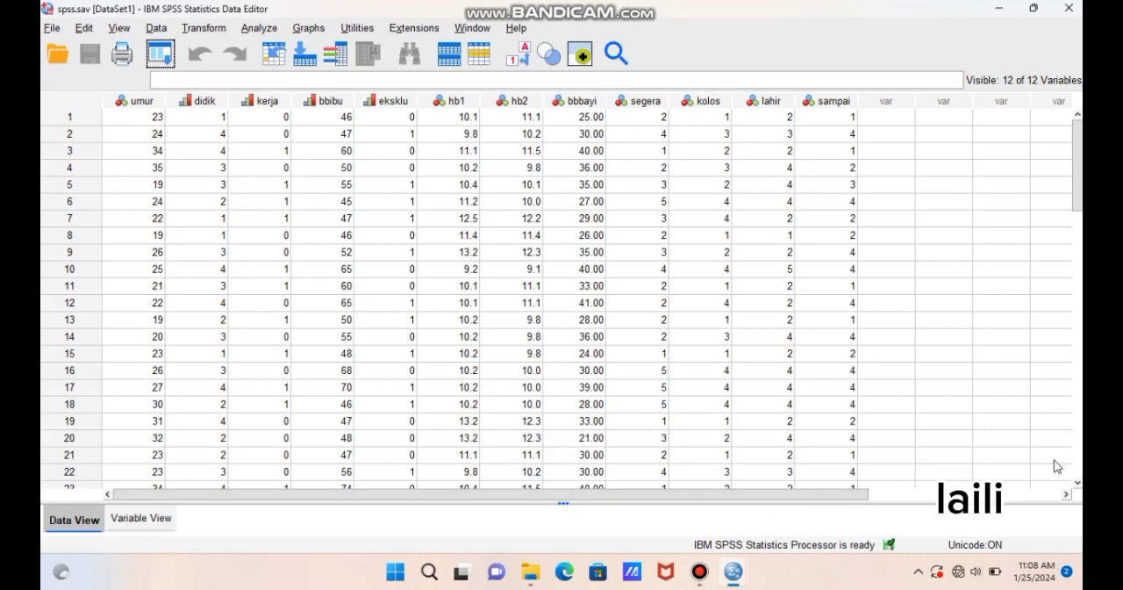
{"action": "scroll", "coordinate": [1078, 483], "scroll_direction": "down", "scroll_amount": 3}
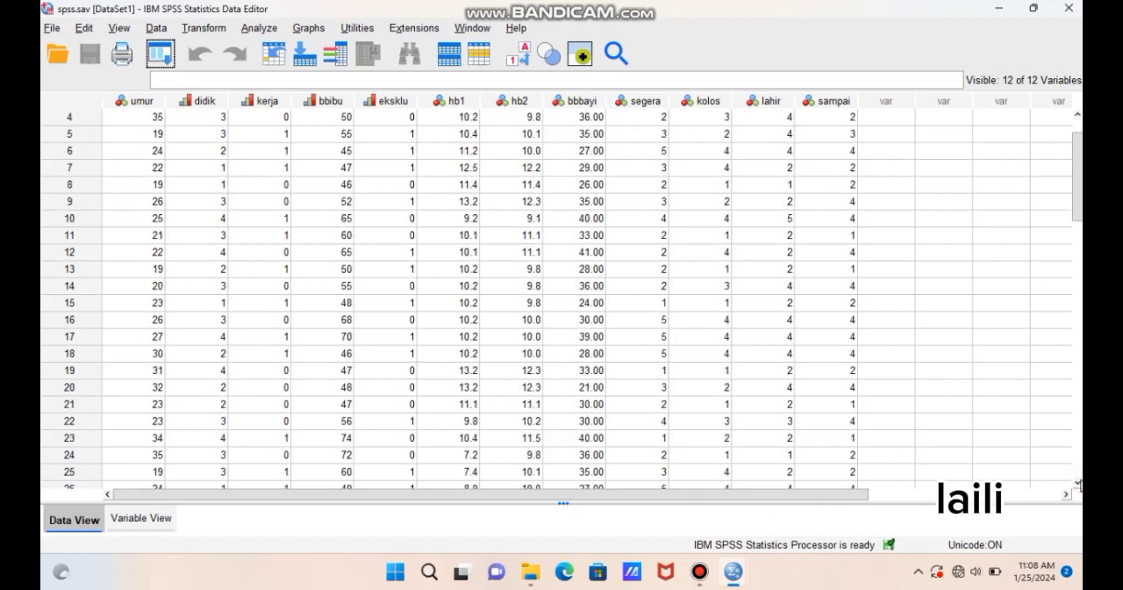
{"action": "scroll", "coordinate": [1080, 484], "scroll_direction": "down", "scroll_amount": 5}
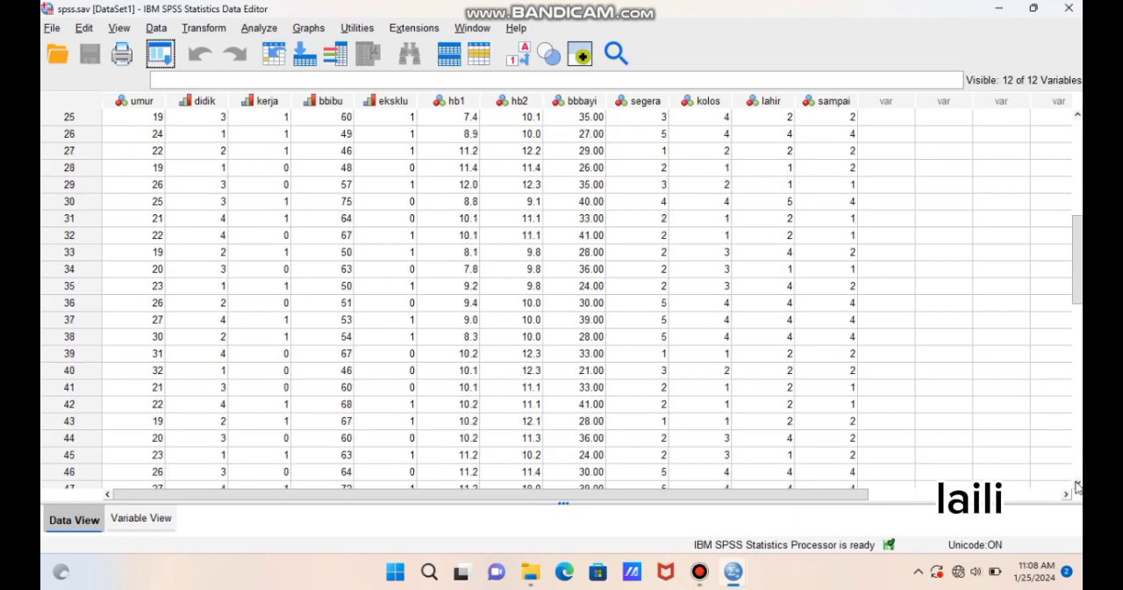
{"action": "left_click", "coordinate": [1076, 483]}
{"action": "left_click", "coordinate": [1077, 483]}
{"action": "left_click", "coordinate": [1077, 482]}
{"action": "left_click", "coordinate": [1077, 482]}
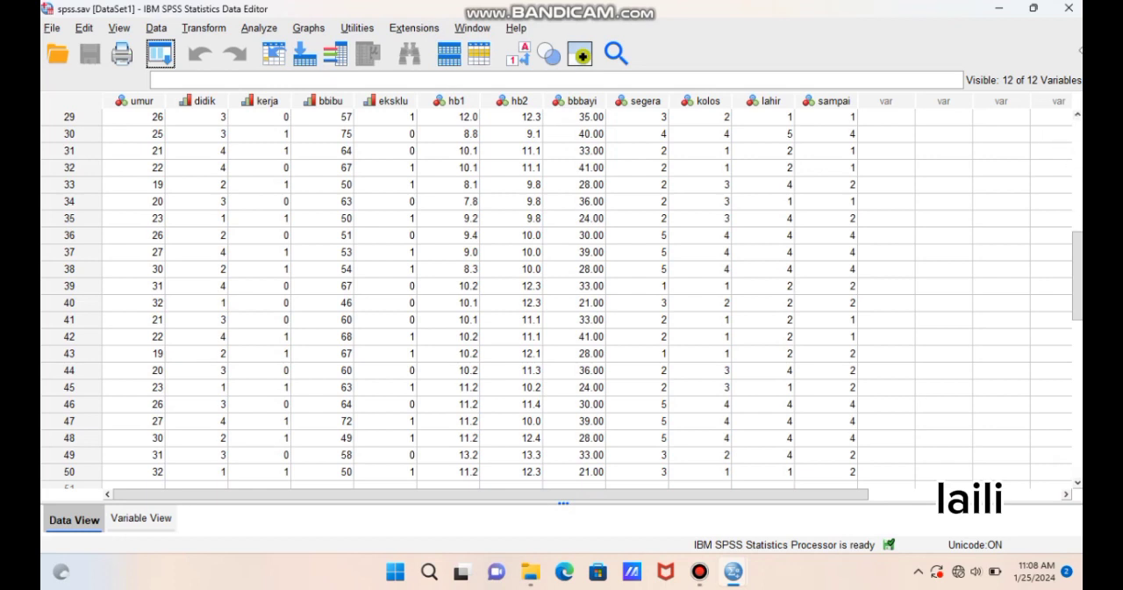
{"action": "left_click", "coordinate": [1078, 116]}
{"action": "scroll", "coordinate": [1078, 121], "scroll_direction": "up", "scroll_amount": 9}
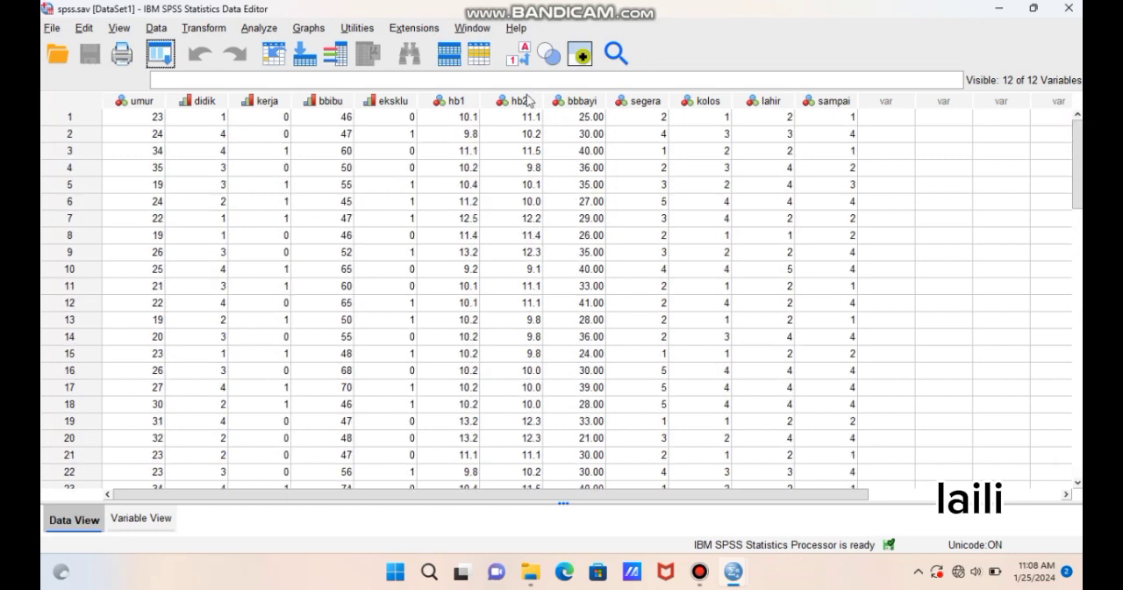
- Set up an Independent-Samples T Test with hb ibu pertama [hb1] as the test variable and eksklusif [eksklu] as the grouping variable
{"action": "left_click", "coordinate": [245, 31]}
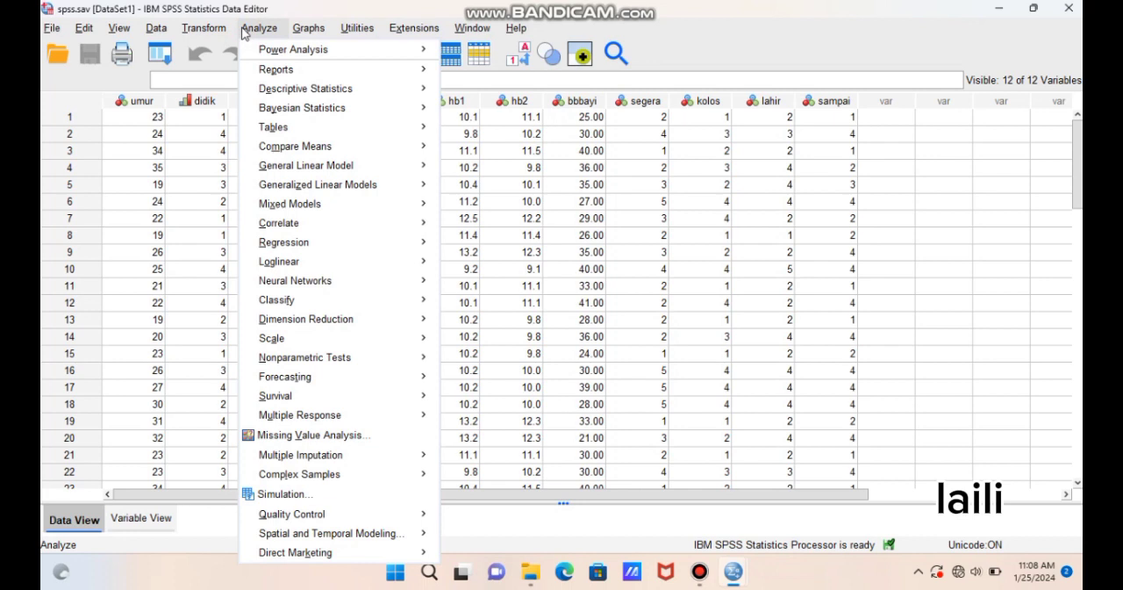
{"action": "mouse_move", "coordinate": [295, 168]}
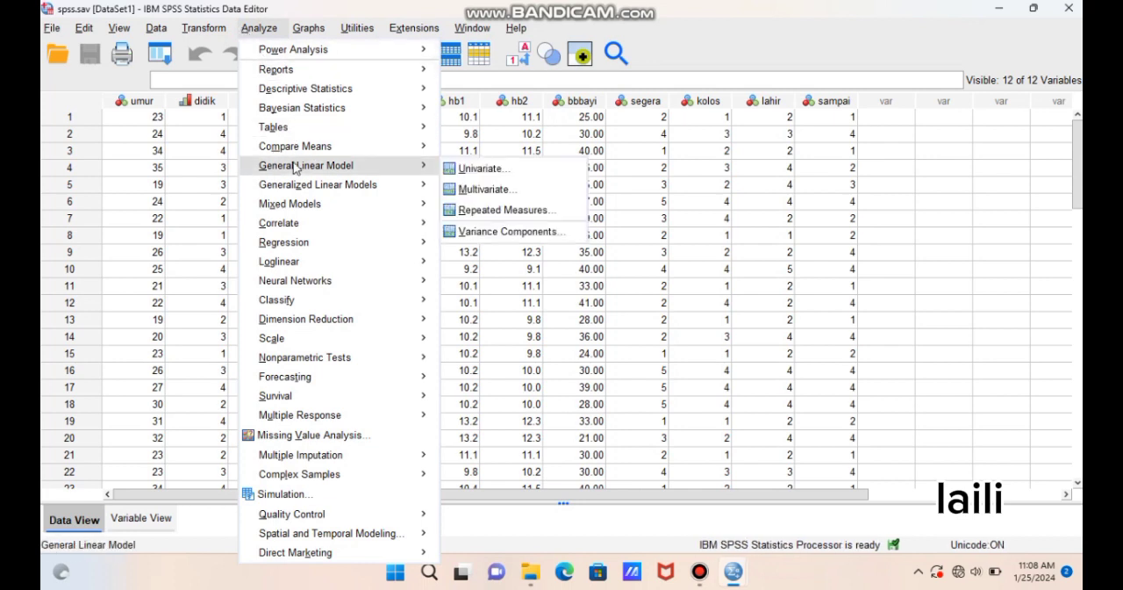
{"action": "mouse_move", "coordinate": [316, 150]}
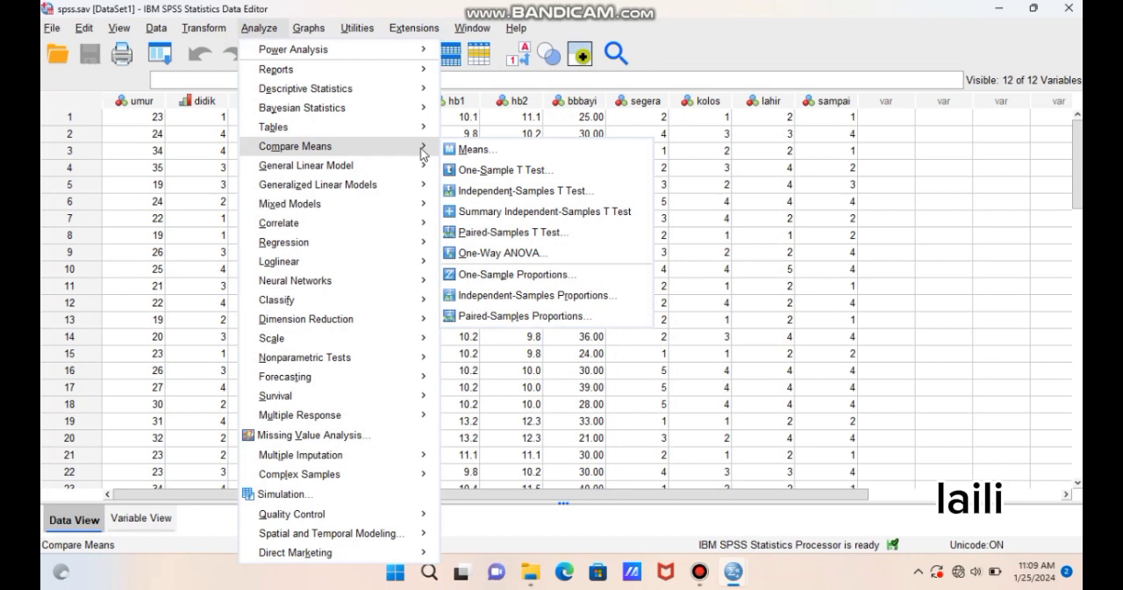
{"action": "left_click", "coordinate": [563, 191]}
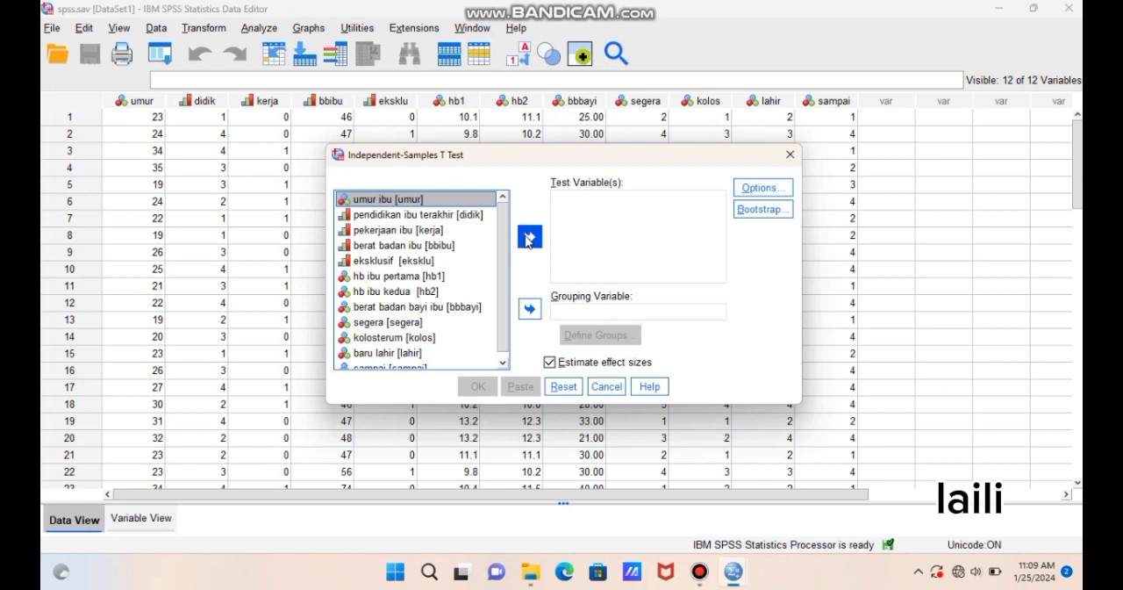
{"action": "left_click", "coordinate": [428, 277]}
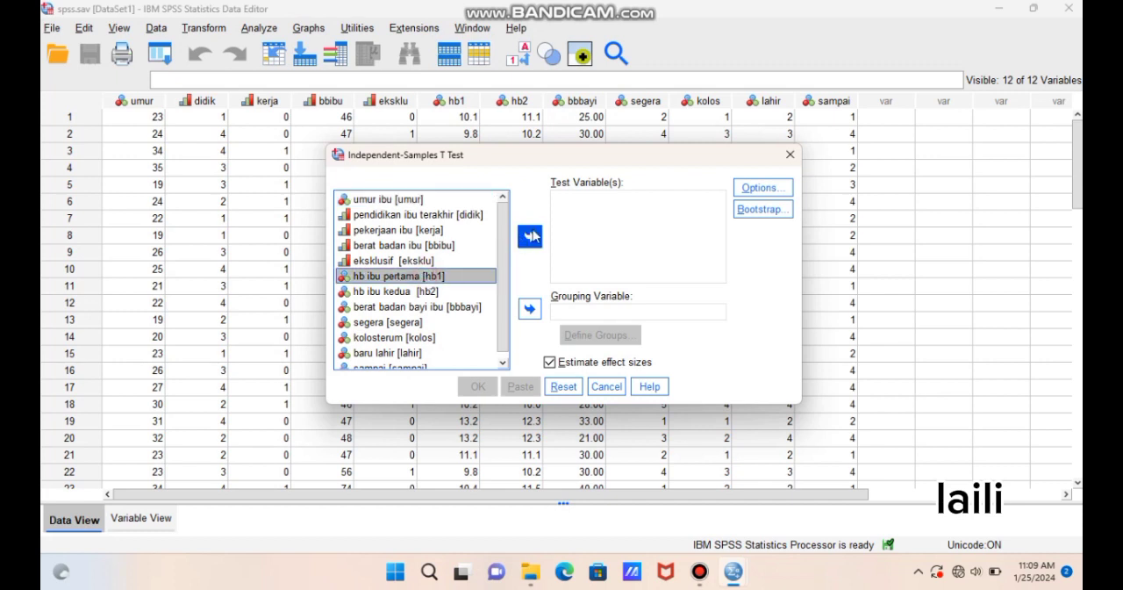
{"action": "left_click", "coordinate": [530, 236]}
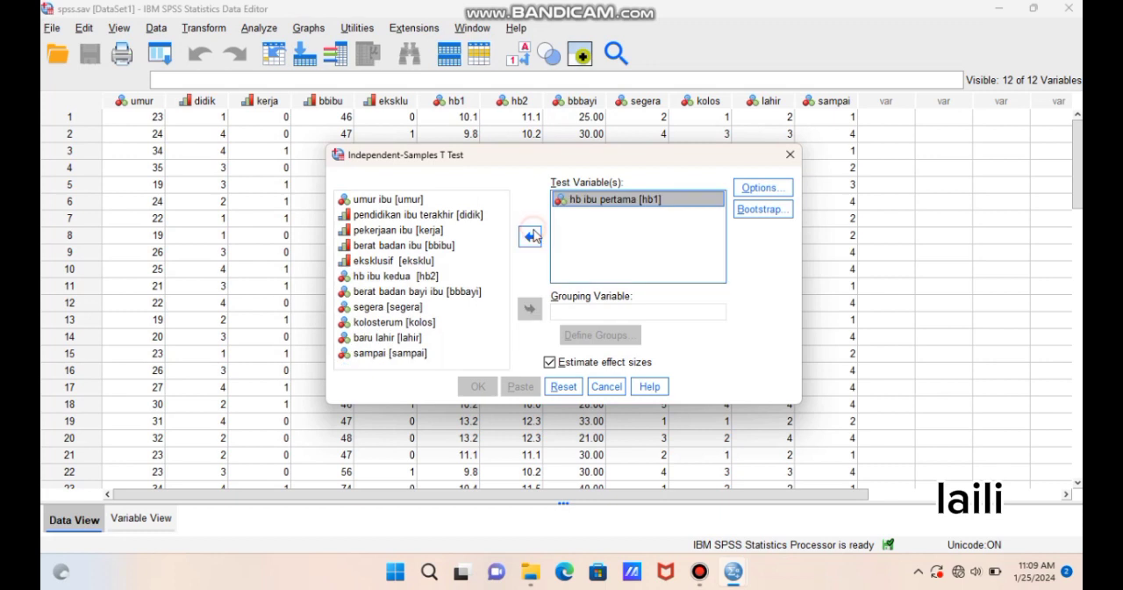
{"action": "left_click", "coordinate": [428, 261]}
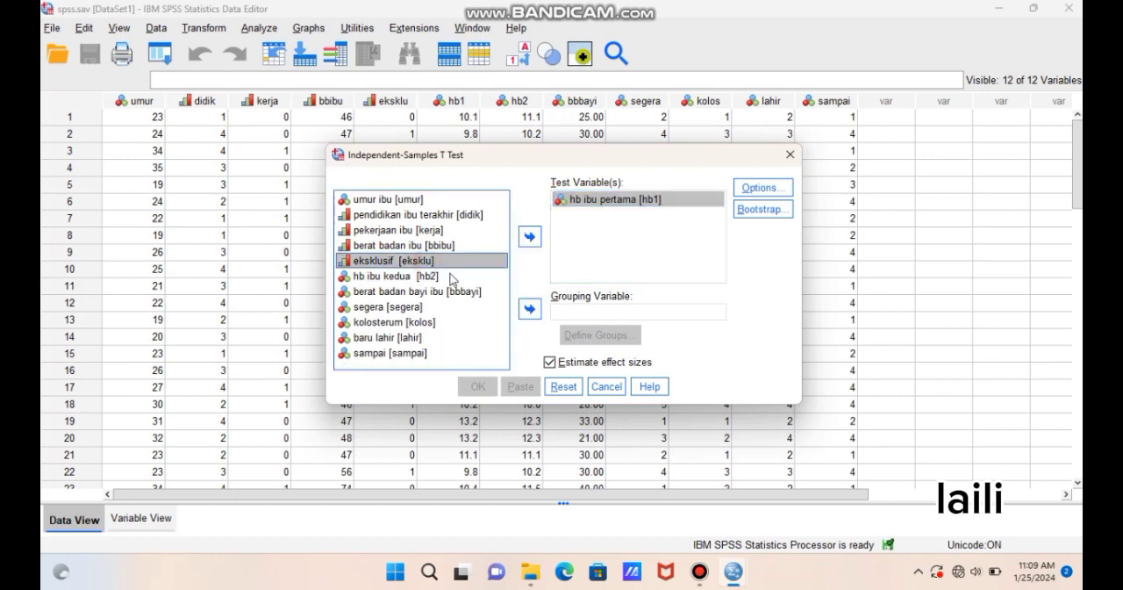
{"action": "left_click", "coordinate": [530, 310]}
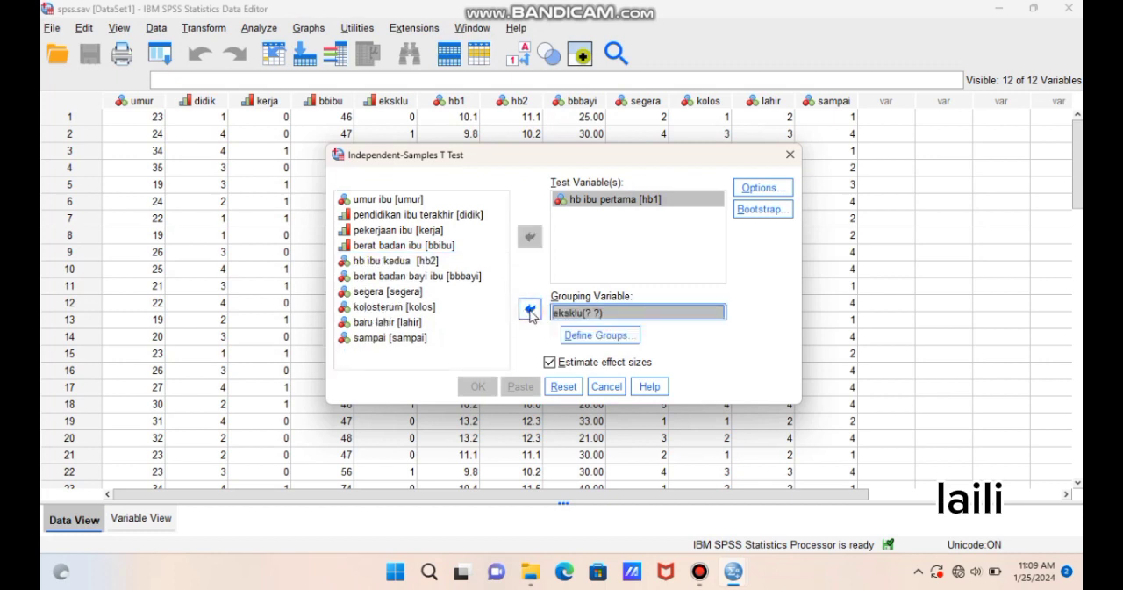
- Define Group 1 as 0 and Group 2 as 1 for the grouping variable and run the test
{"action": "left_click", "coordinate": [599, 337]}
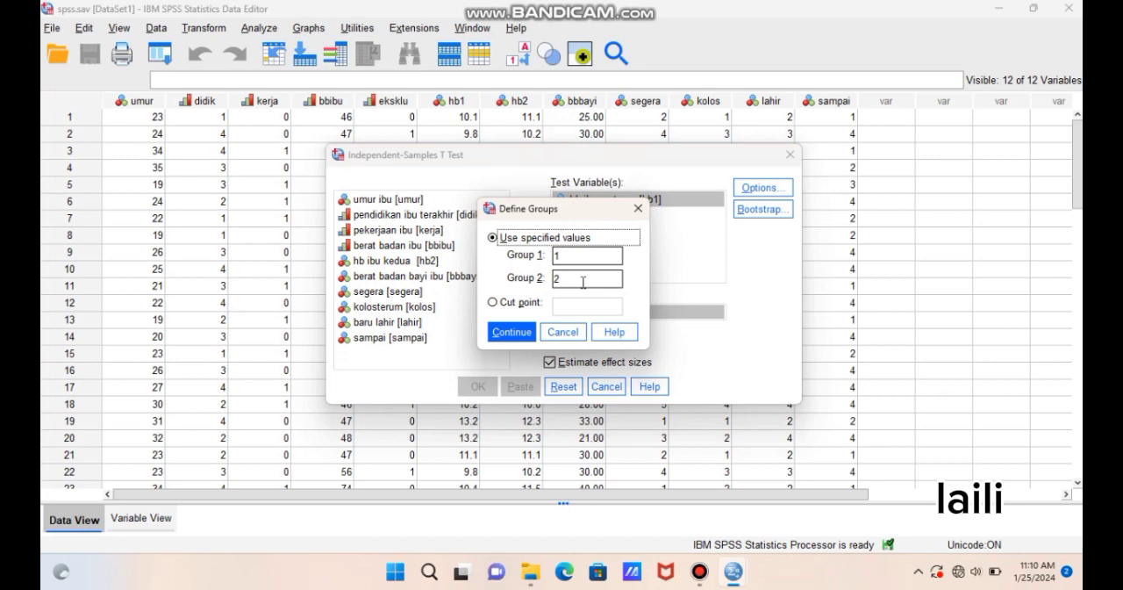
{"action": "left_click", "coordinate": [578, 257]}
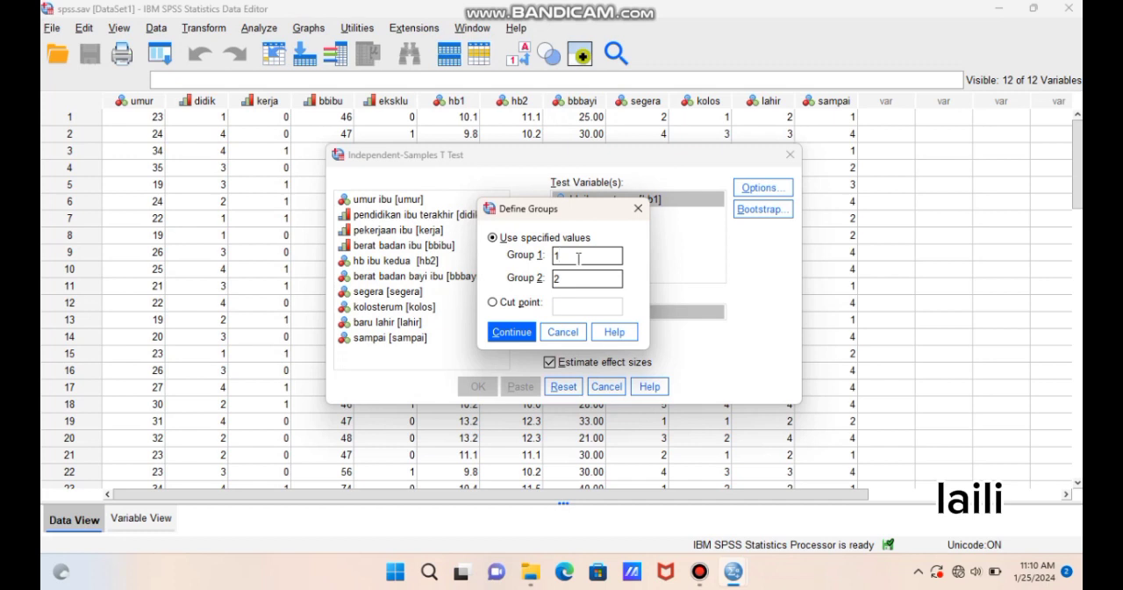
{"action": "key", "text": "BackSpace"}
{"action": "type", "text": "0"}
{"action": "left_click", "coordinate": [566, 281]}
{"action": "key", "text": "BackSpace"}
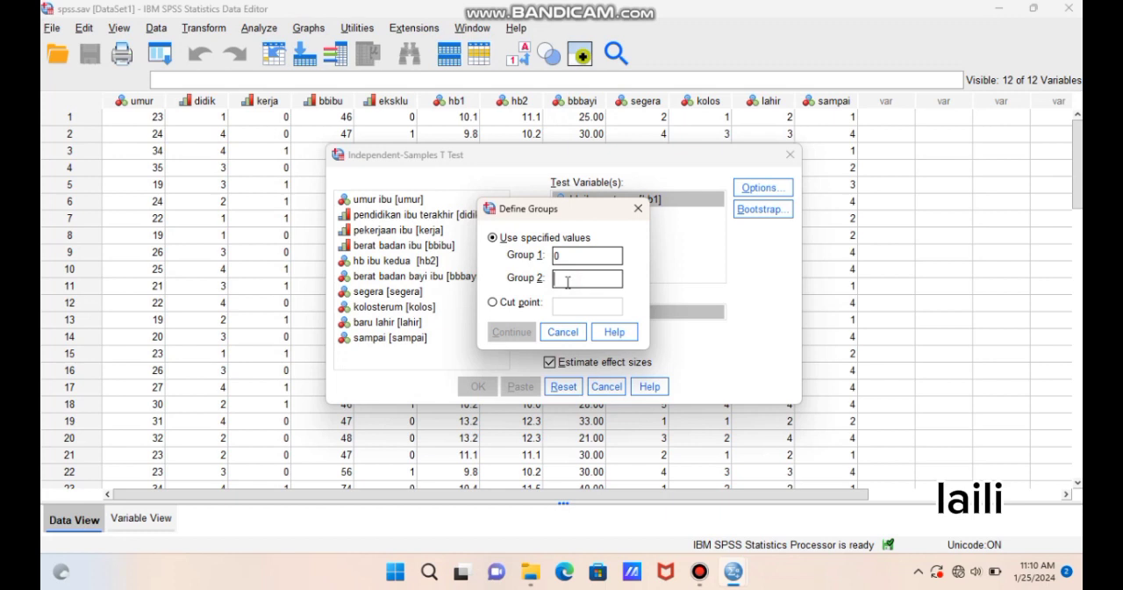
{"action": "type", "text": "1"}
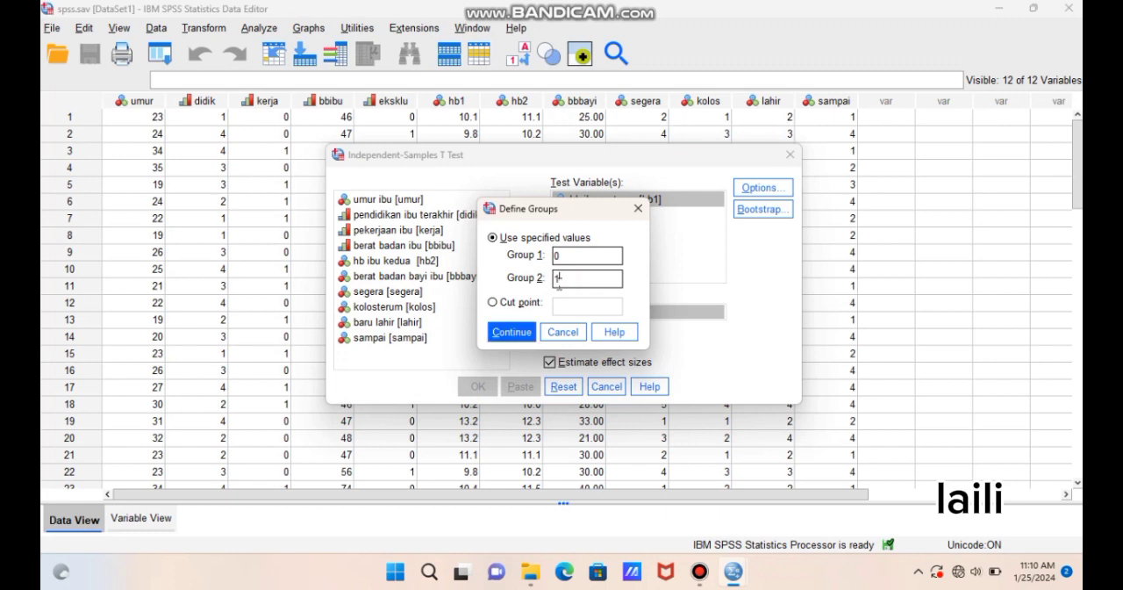
{"action": "left_click", "coordinate": [514, 334]}
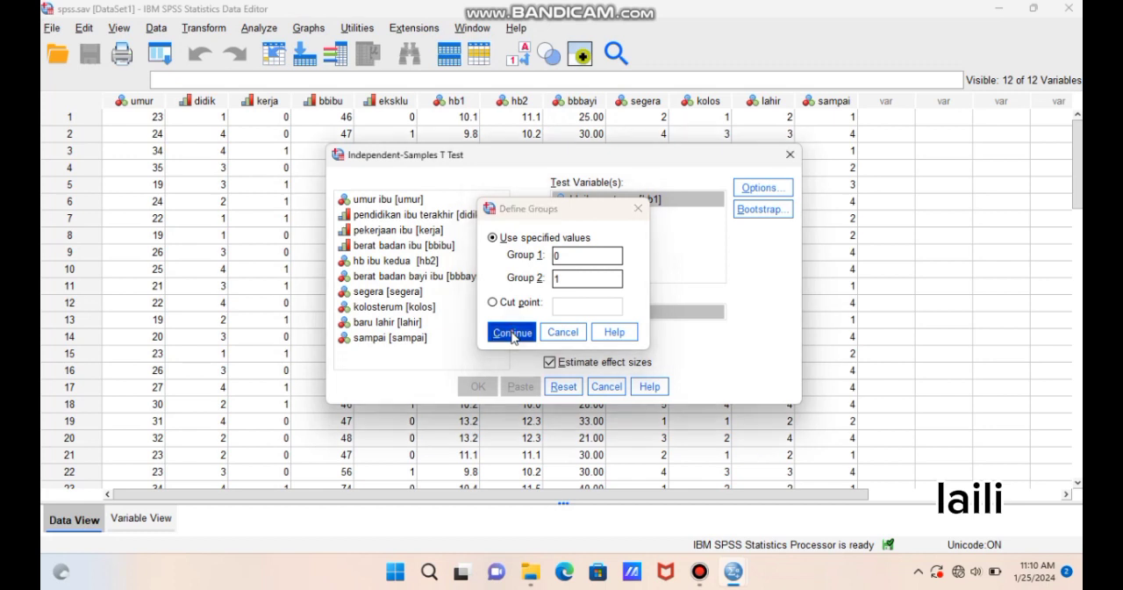
{"action": "left_click", "coordinate": [486, 391]}
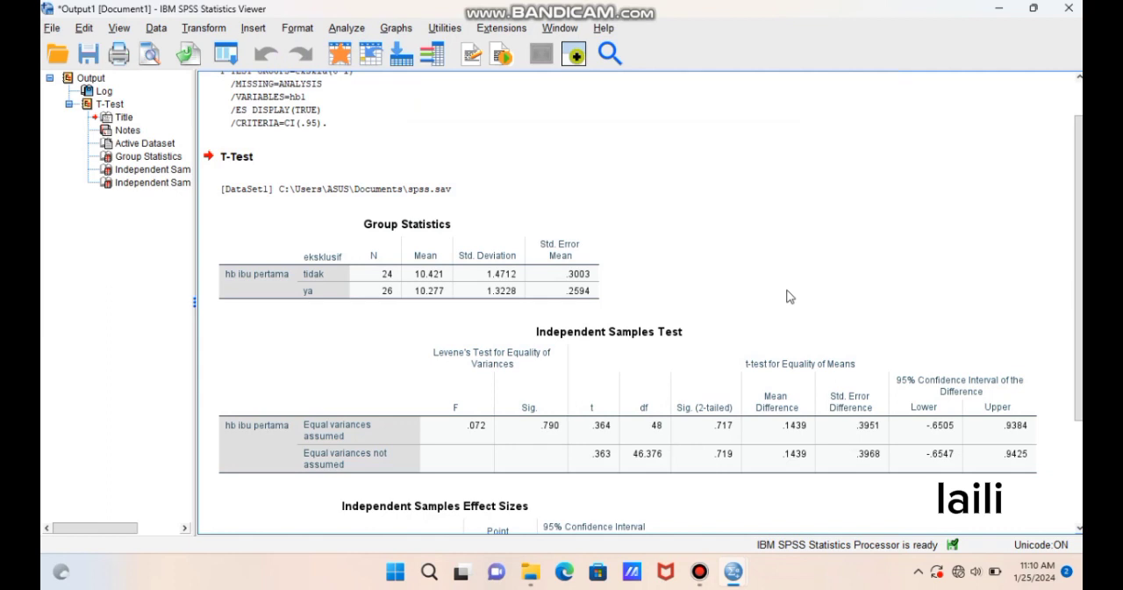
- Examine the Group Statistics, Independent Samples Test and Independent Samples Effect Sizes tables in the T-Test output
{"action": "left_click", "coordinate": [586, 286]}
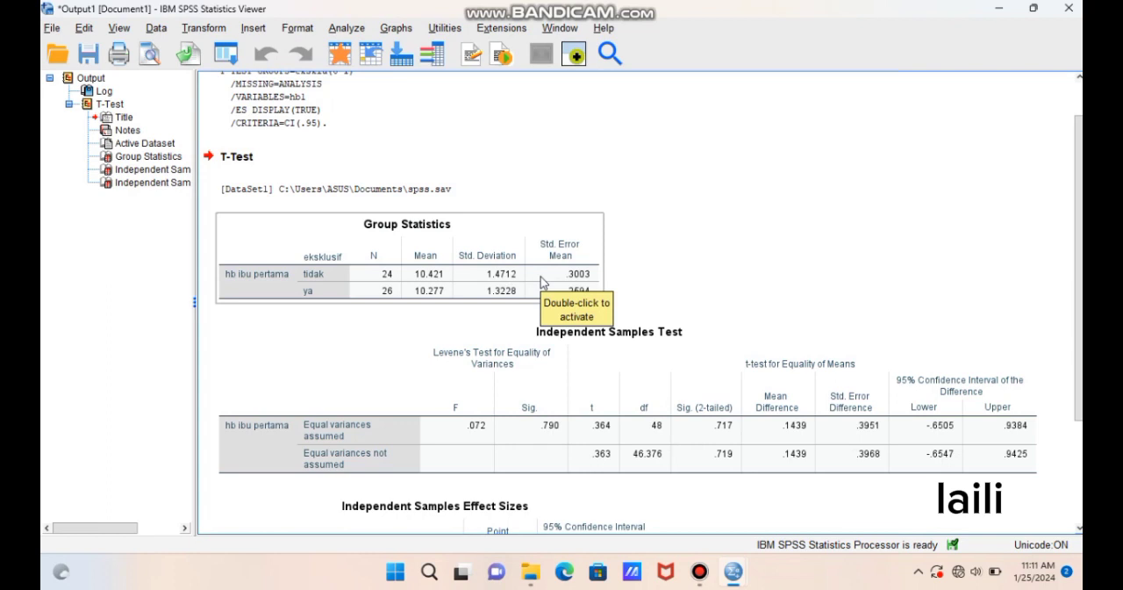
{"action": "left_click", "coordinate": [497, 317]}
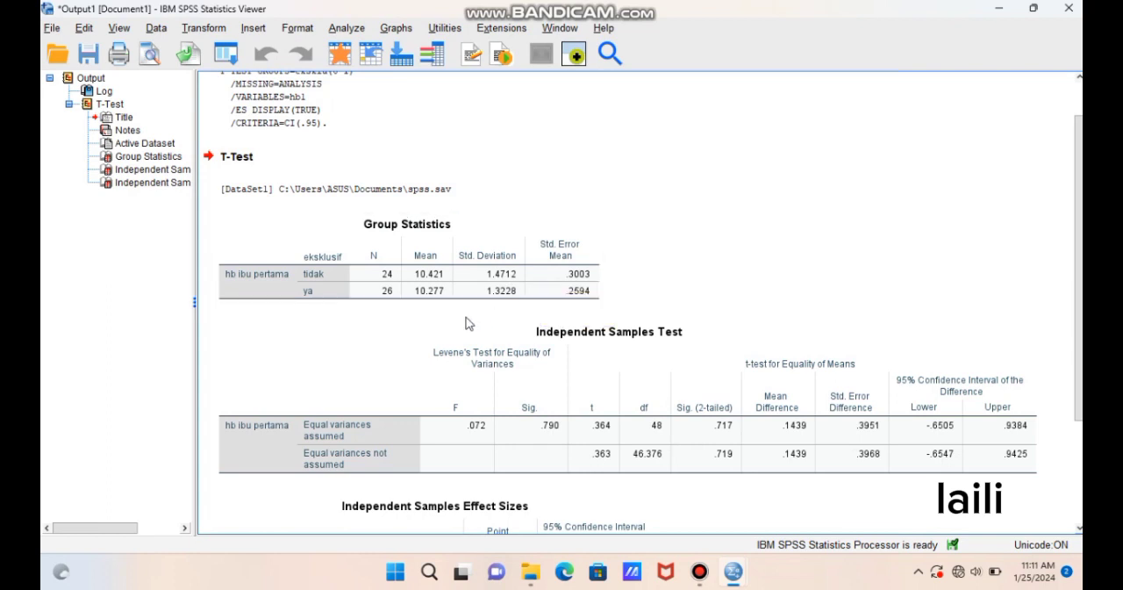
{"action": "left_click", "coordinate": [454, 331]}
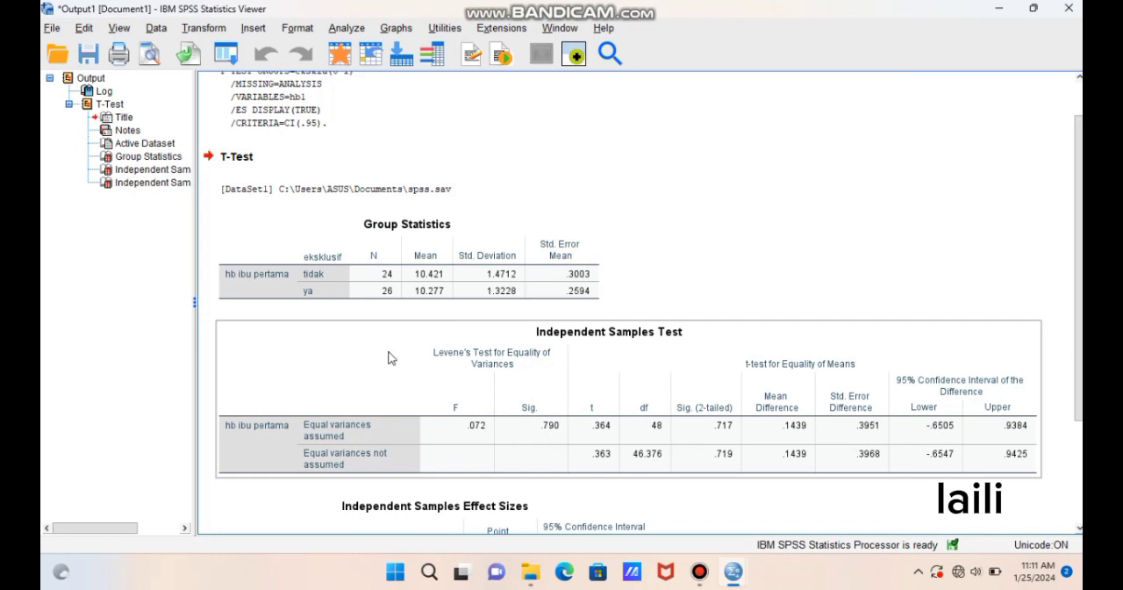
{"action": "left_click", "coordinate": [448, 304]}
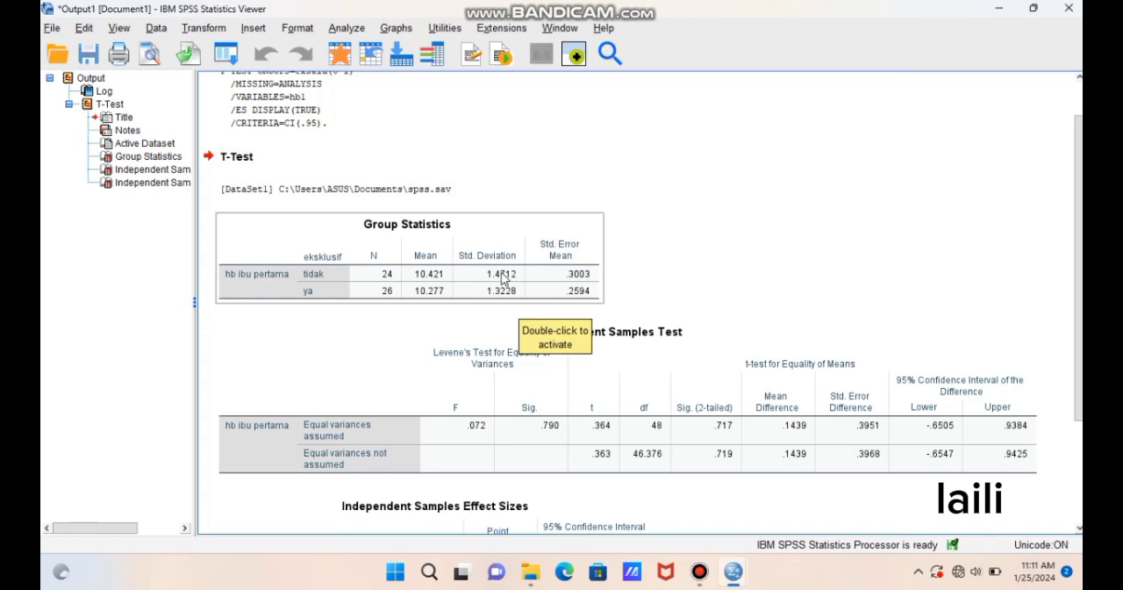
{"action": "key", "text": "Down"}
{"action": "key", "text": "Down"}
{"action": "key", "text": "Down"}
{"action": "key", "text": "Down"}
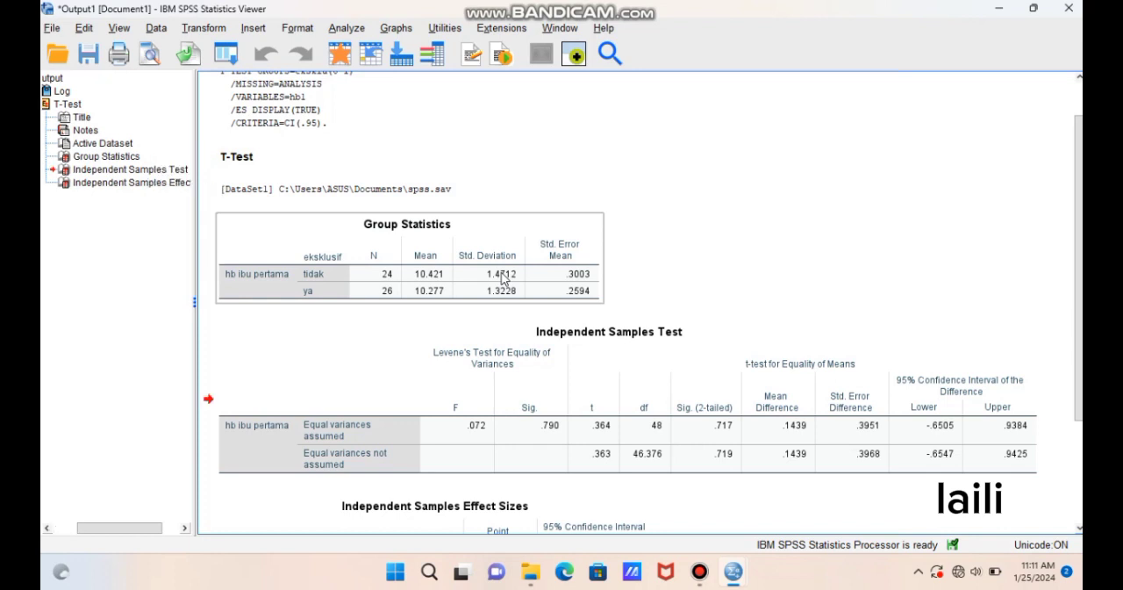
{"action": "key", "text": "Down"}
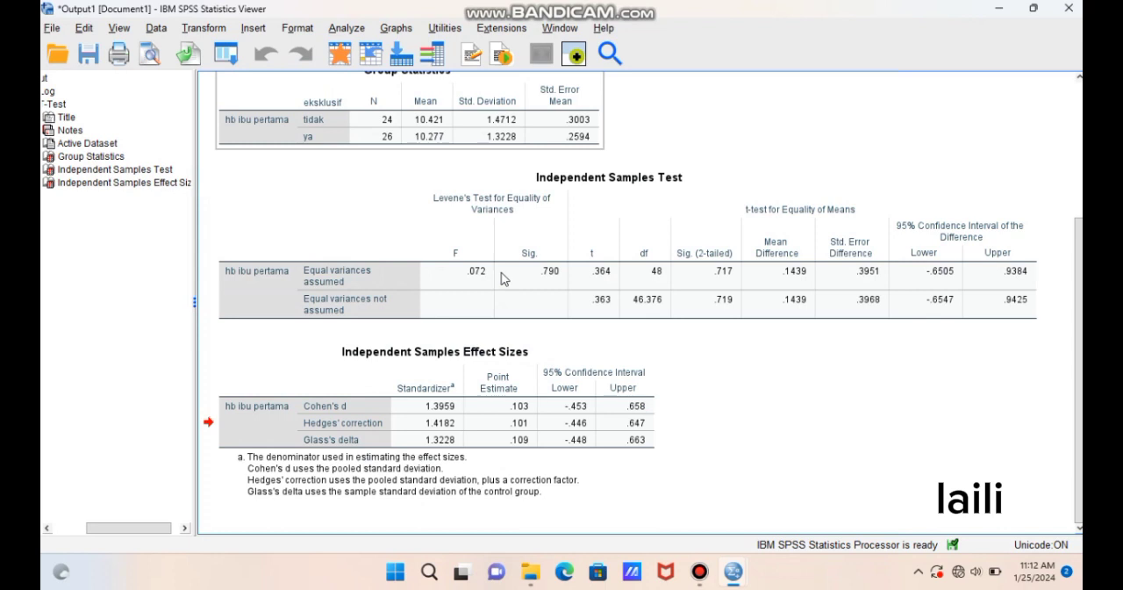
{"action": "left_click", "coordinate": [502, 278]}
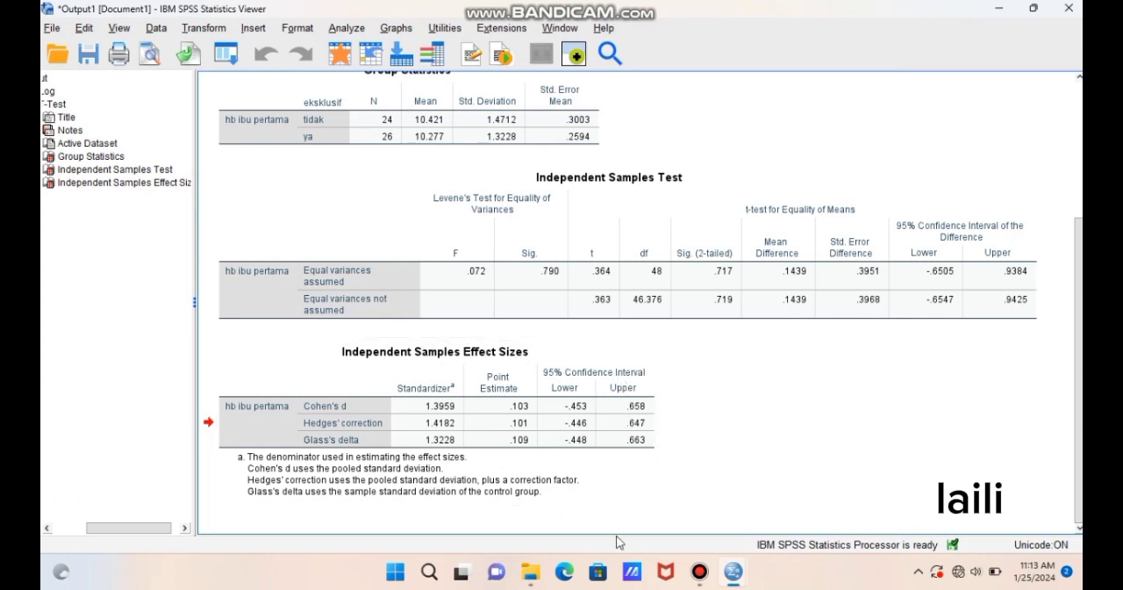
- Switch to the Documents folder in File Explorer and open the "tabel spss" Word document
{"action": "mouse_move", "coordinate": [531, 584]}
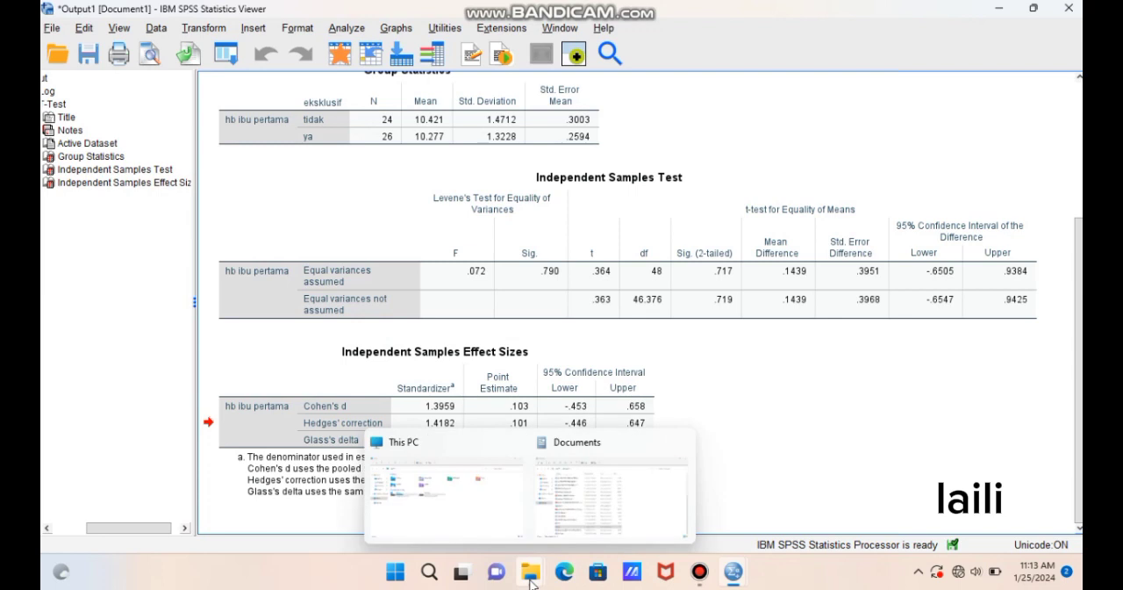
{"action": "left_click", "coordinate": [579, 531]}
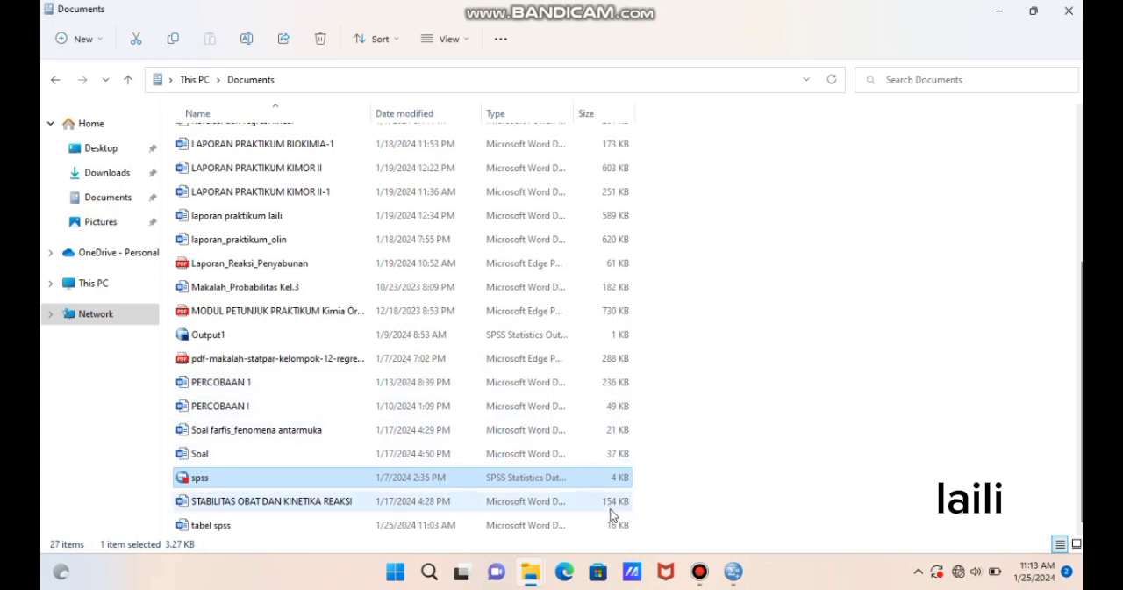
{"action": "double_click", "coordinate": [575, 525]}
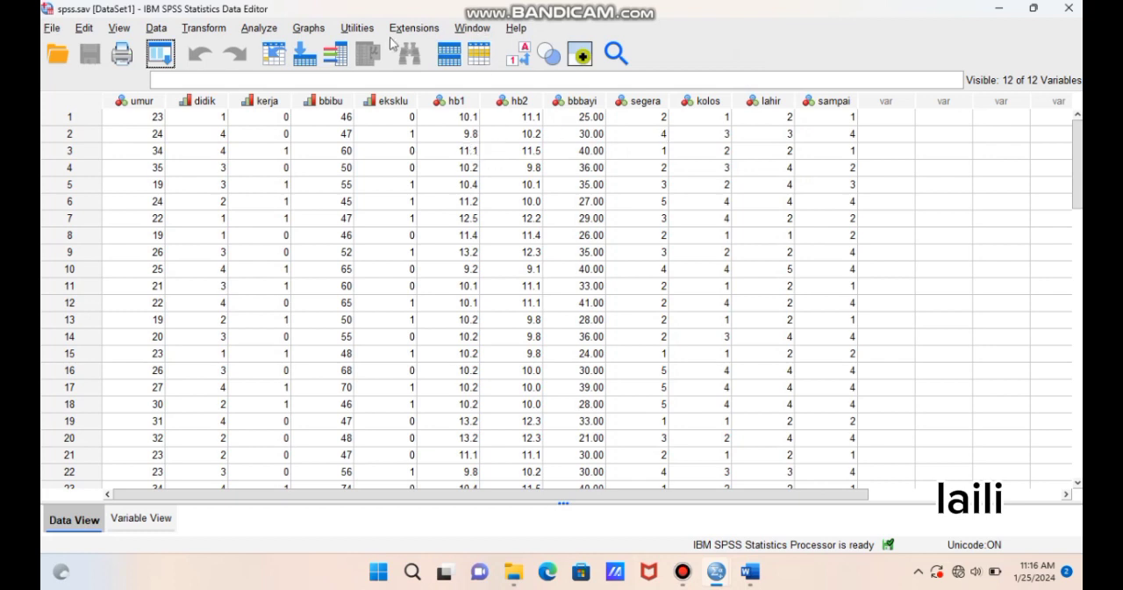
- Run a Paired-Samples T Test pairing hb ibu pertama [hb1] as Variable1 with hb ibu kedua [hb2] as Variable2
{"action": "left_click", "coordinate": [260, 28]}
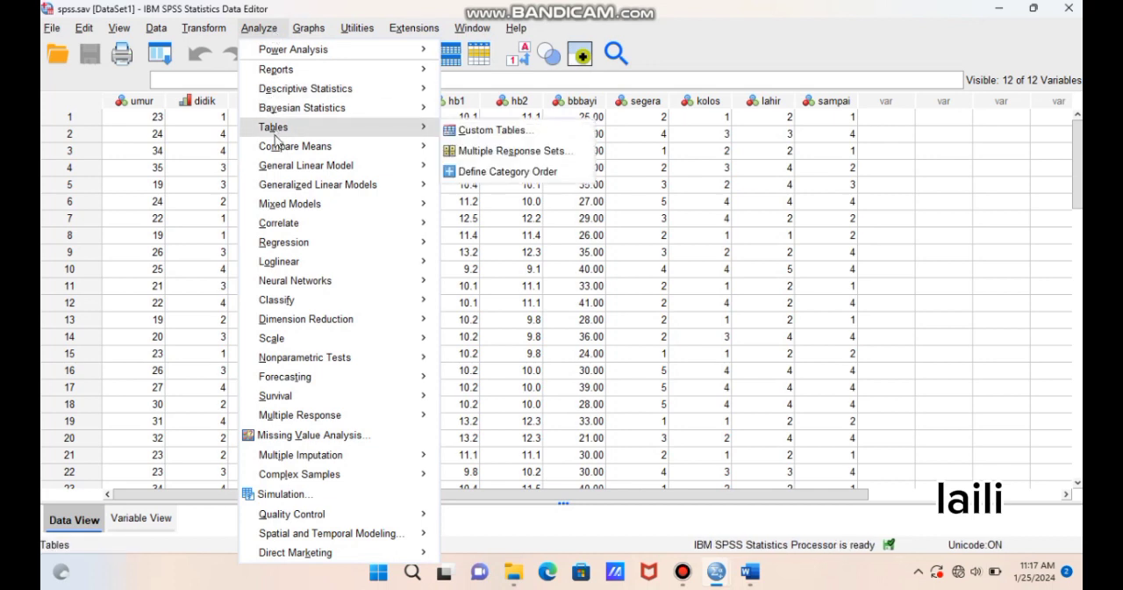
{"action": "mouse_move", "coordinate": [277, 147]}
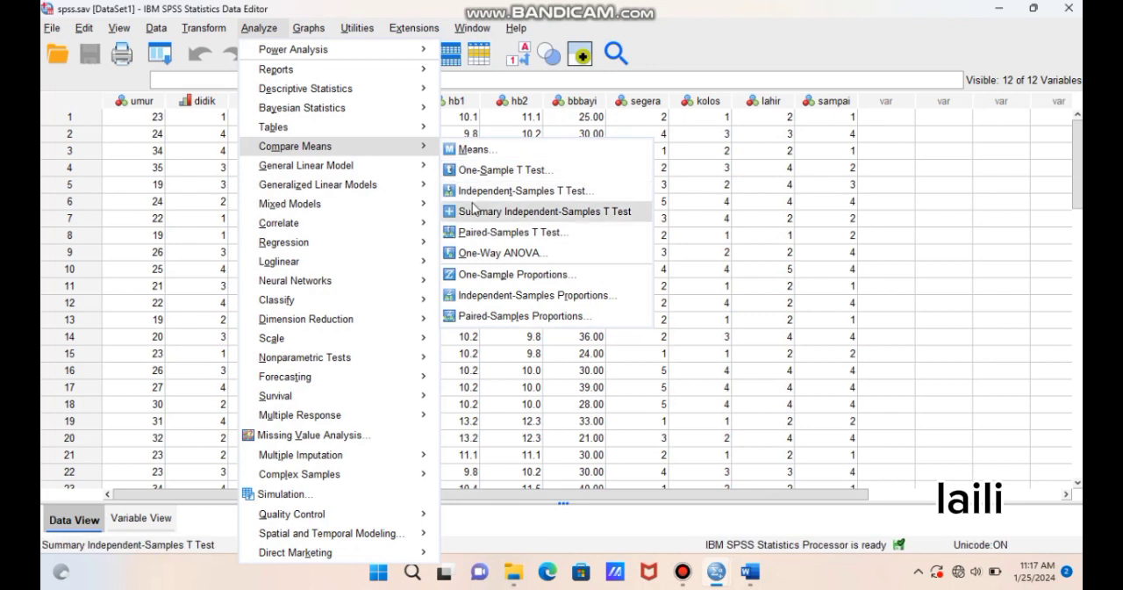
{"action": "left_click", "coordinate": [477, 229]}
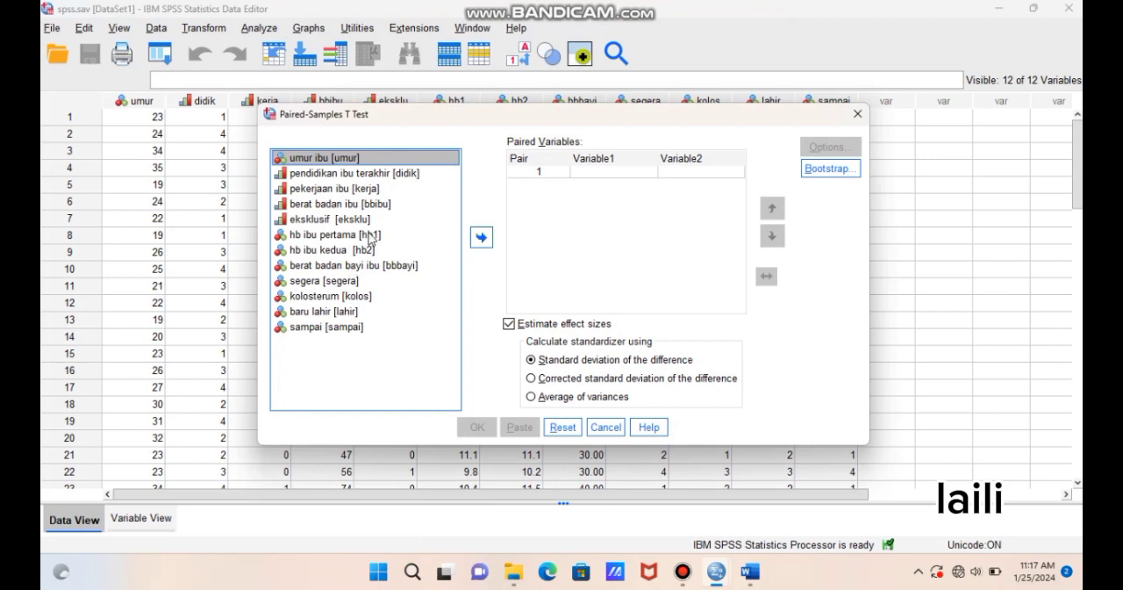
{"action": "left_click", "coordinate": [369, 235]}
{"action": "left_click", "coordinate": [485, 246]}
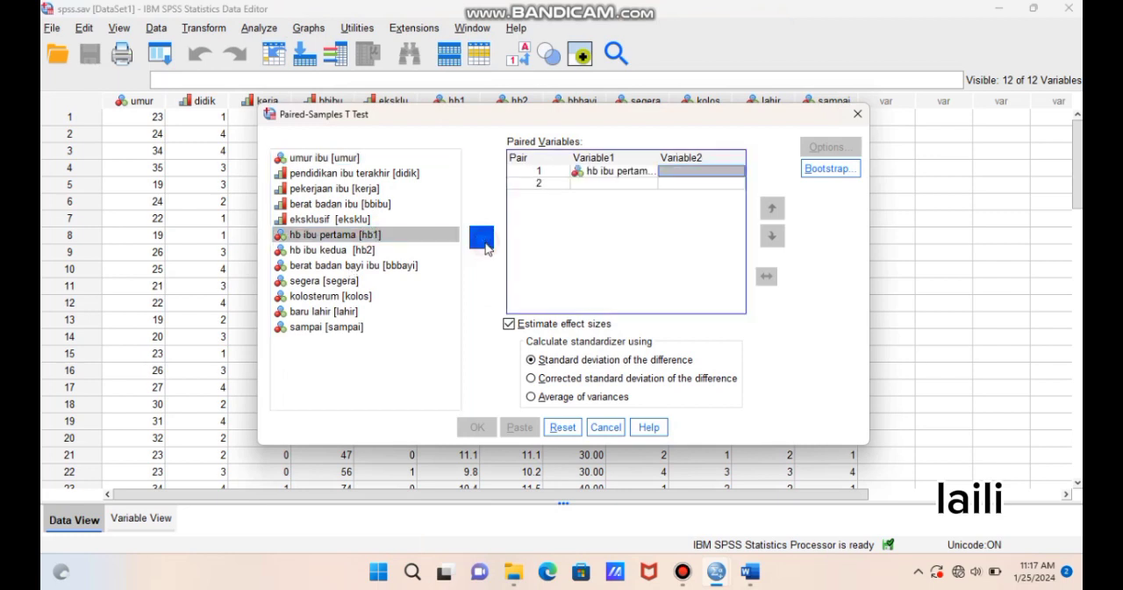
{"action": "left_click", "coordinate": [371, 254]}
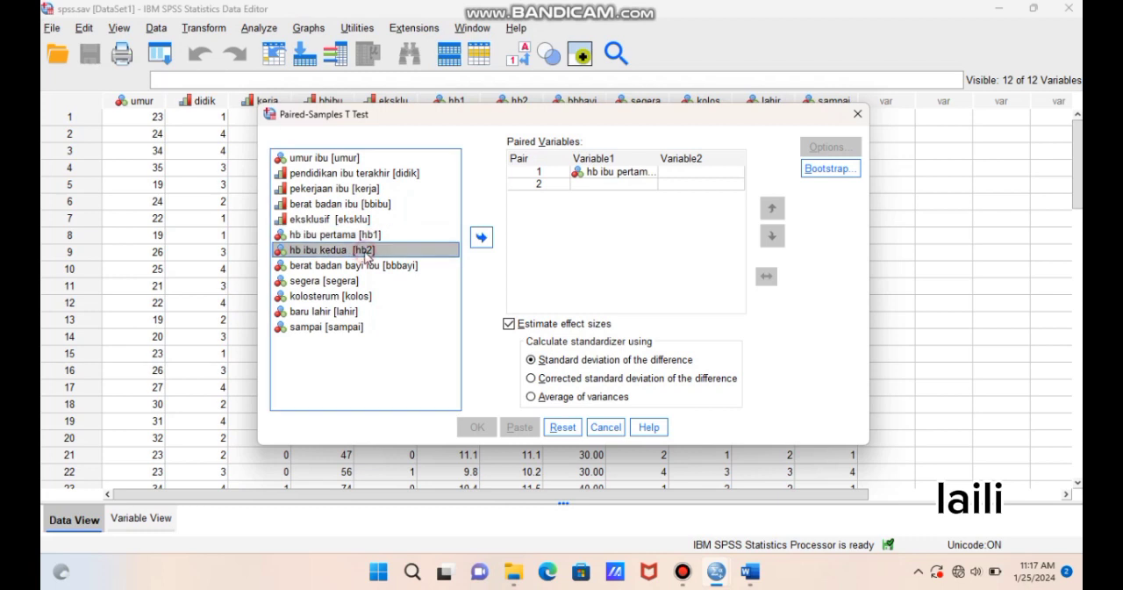
{"action": "left_click", "coordinate": [485, 235]}
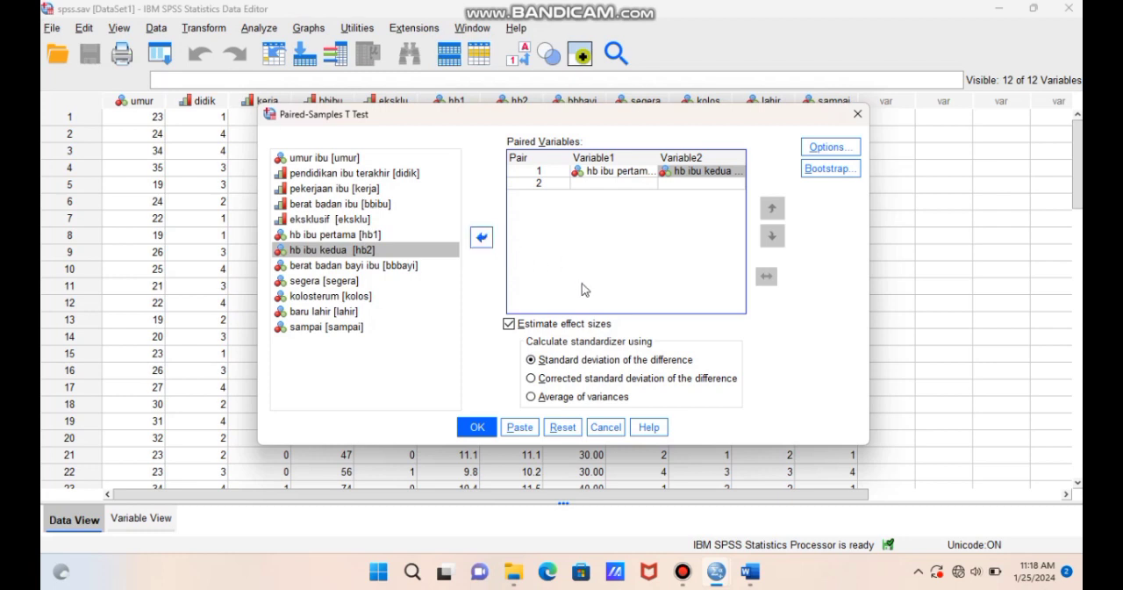
{"action": "left_click", "coordinate": [477, 427]}
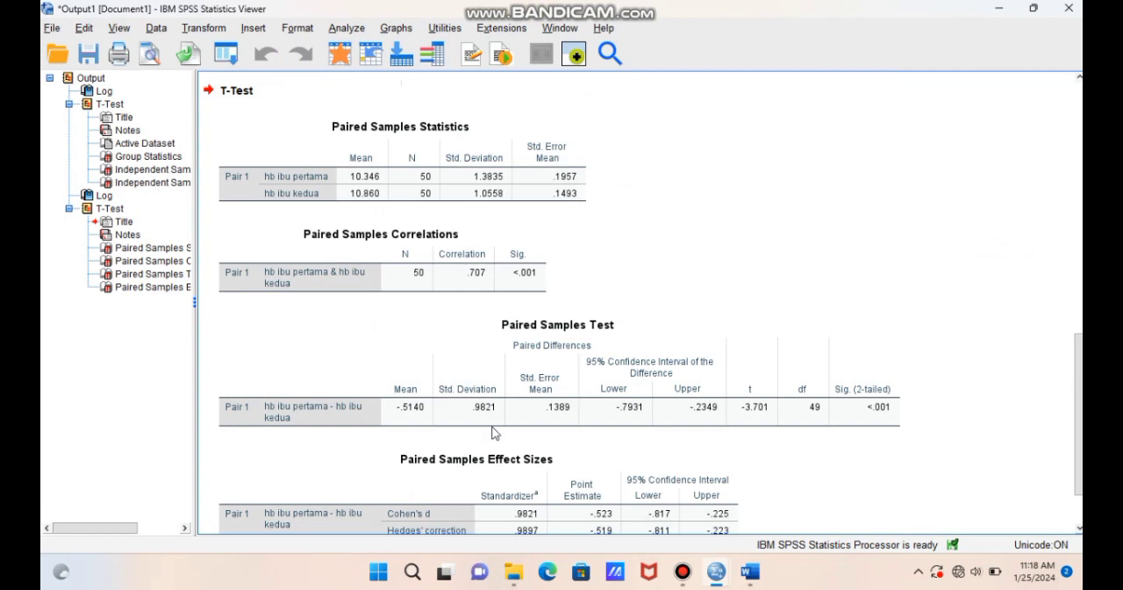
- Examine the Paired Samples output tables, and switch to Word to compare them with the Hb measurement table in the "tabel spss" document
{"action": "left_click", "coordinate": [470, 413]}
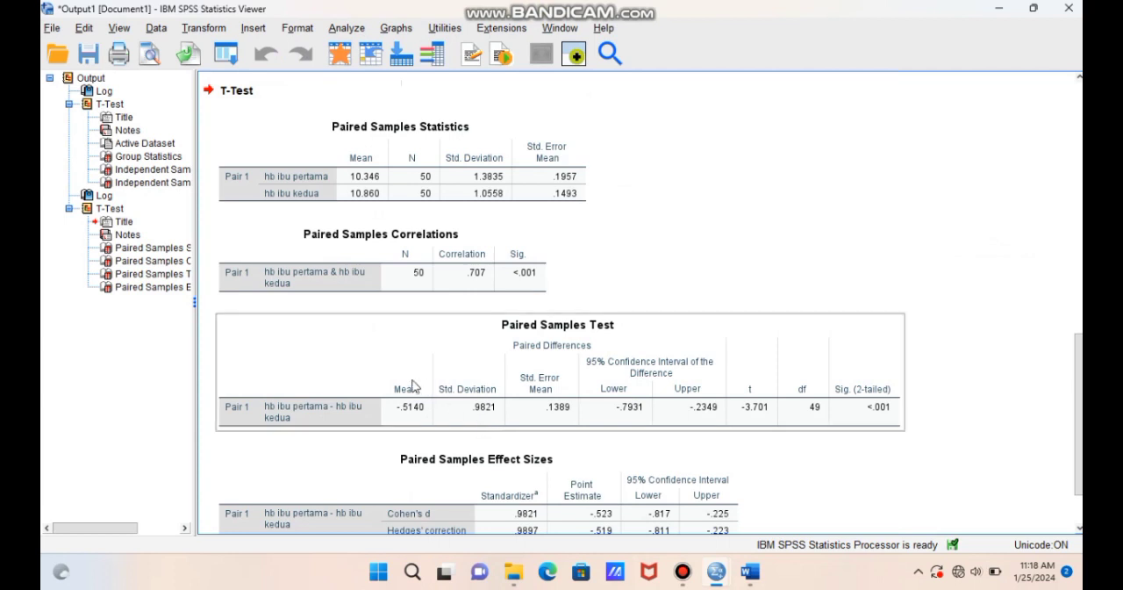
{"action": "left_click", "coordinate": [354, 271]}
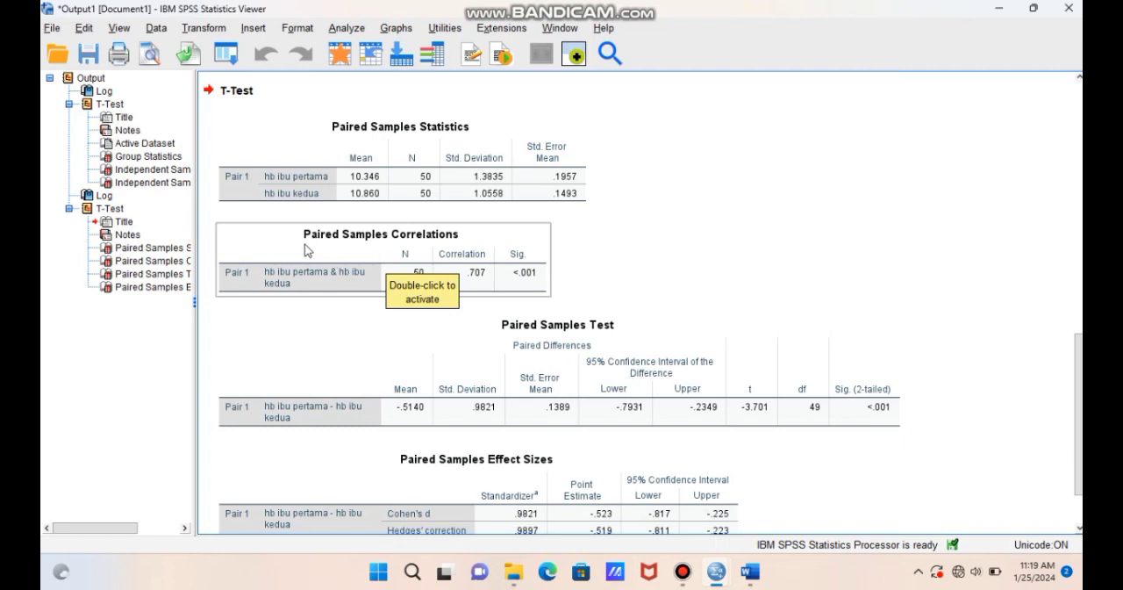
{"action": "left_click", "coordinate": [229, 174]}
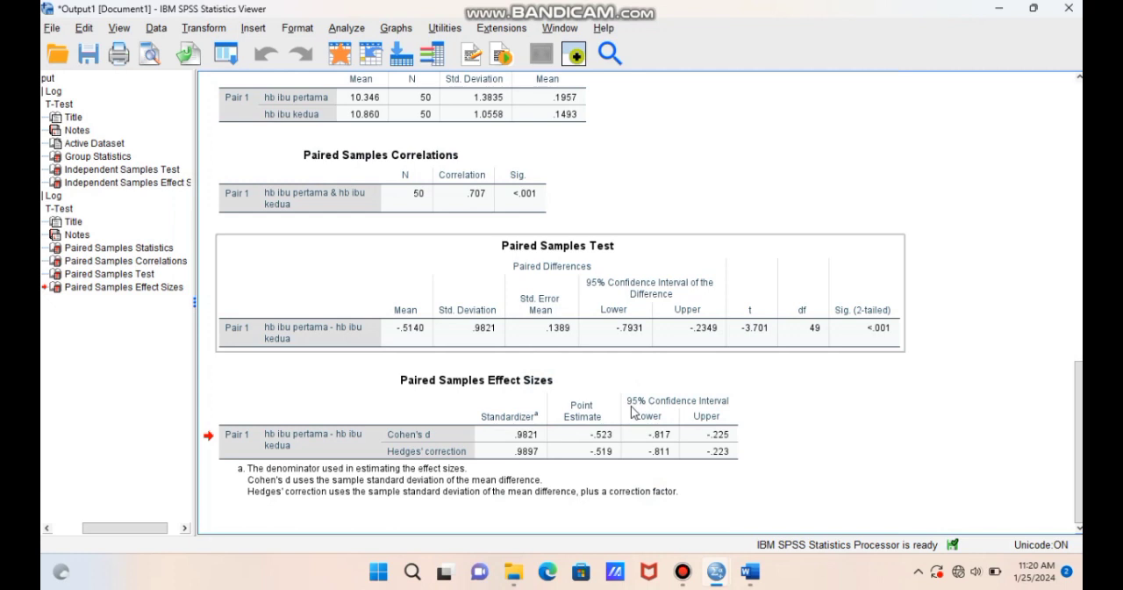
{"action": "left_click", "coordinate": [631, 412]}
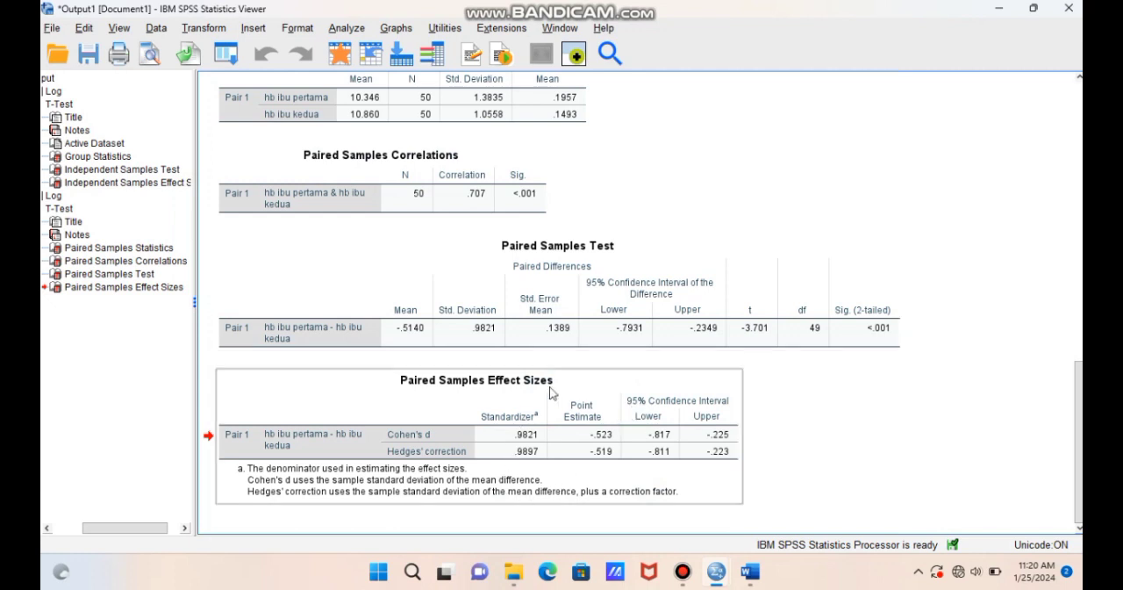
{"action": "left_click", "coordinate": [568, 321]}
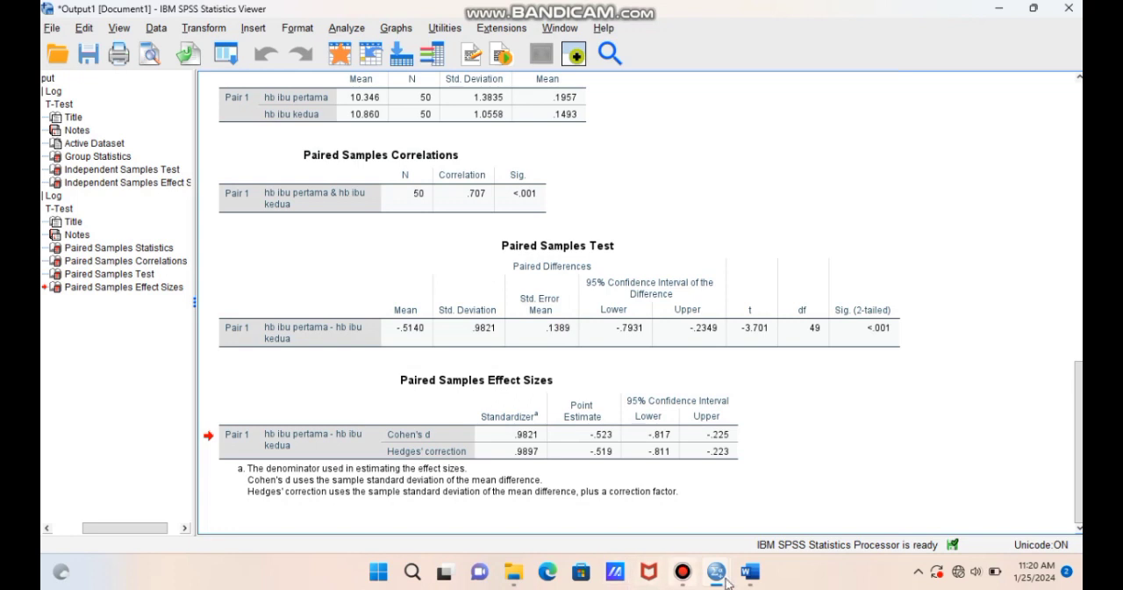
{"action": "left_click", "coordinate": [751, 579]}
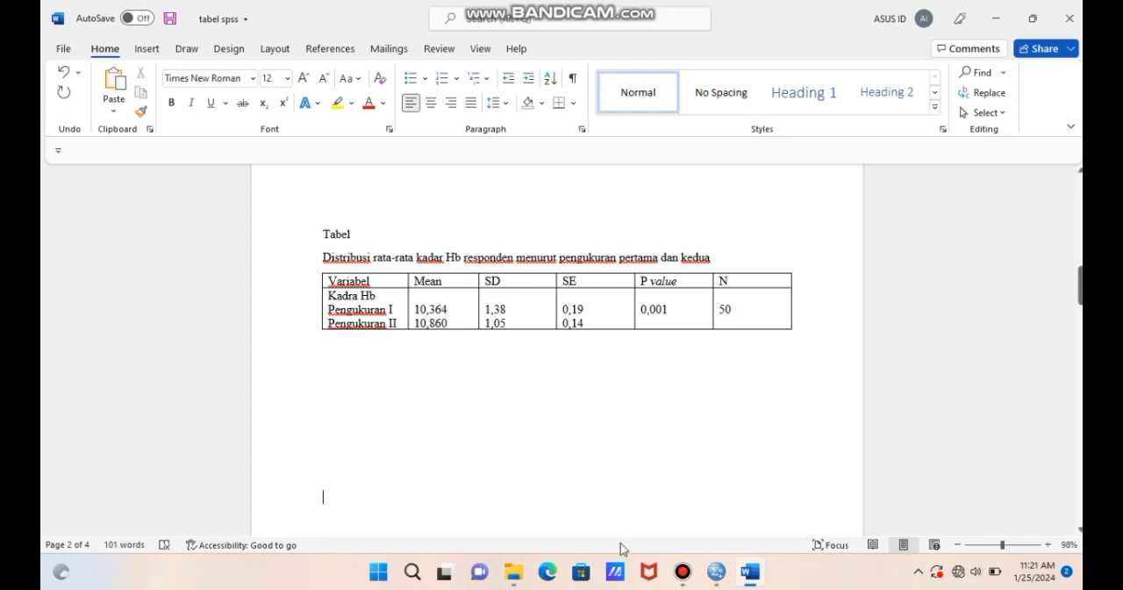
{"action": "mouse_move", "coordinate": [683, 571]}
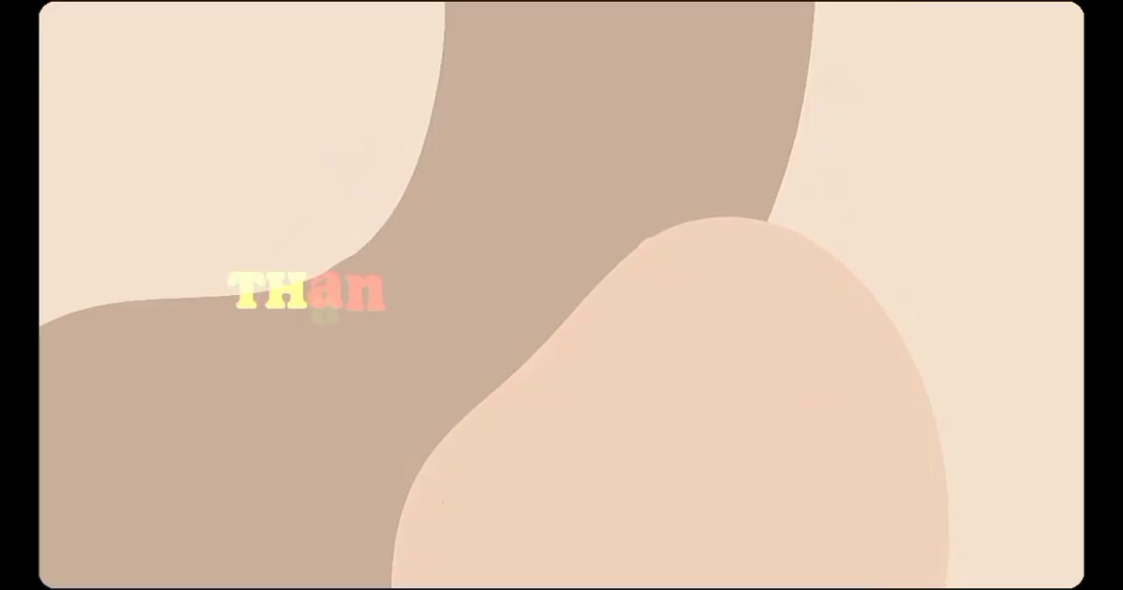